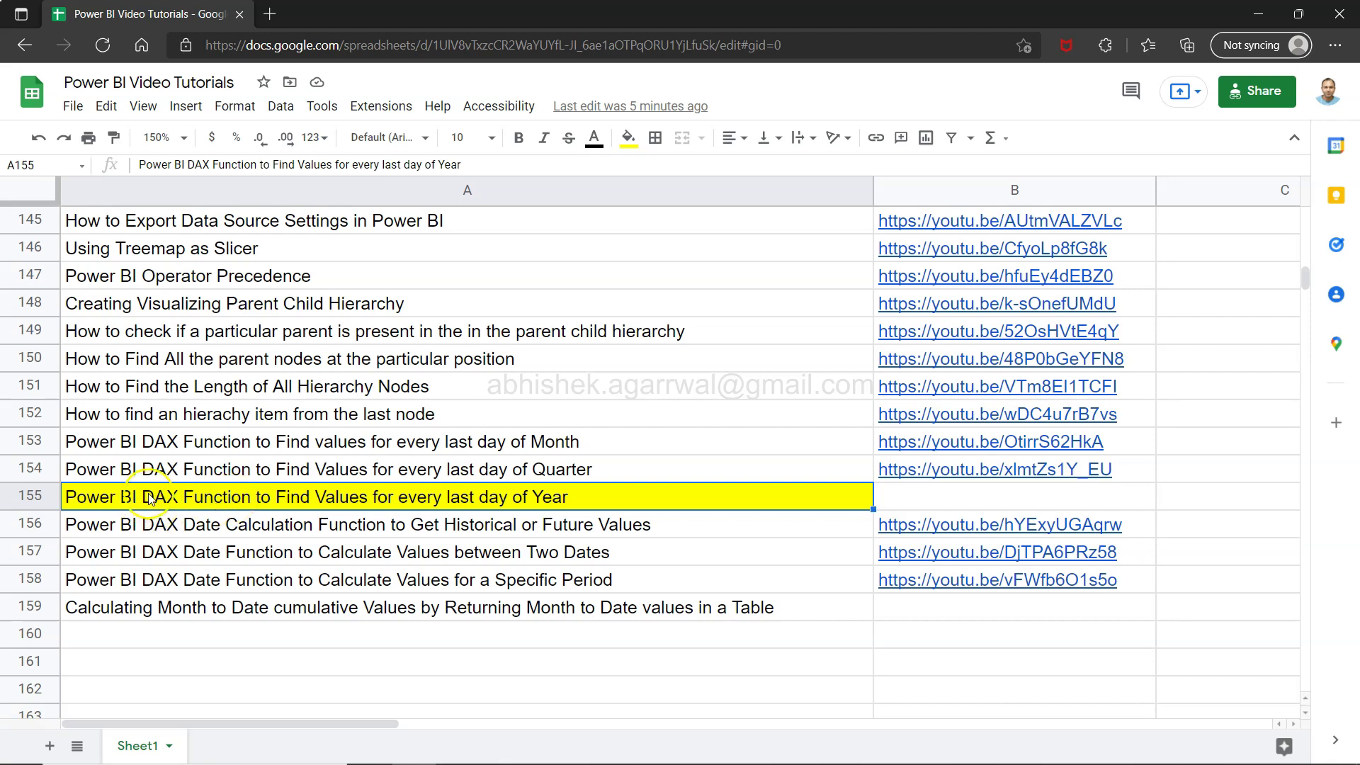
# Step: Select the Month to Date and last-day-of-year tutorial titles, then switch to Power BI Desktop
pyautogui.click(328, 511)
pyautogui.click(648, 611)
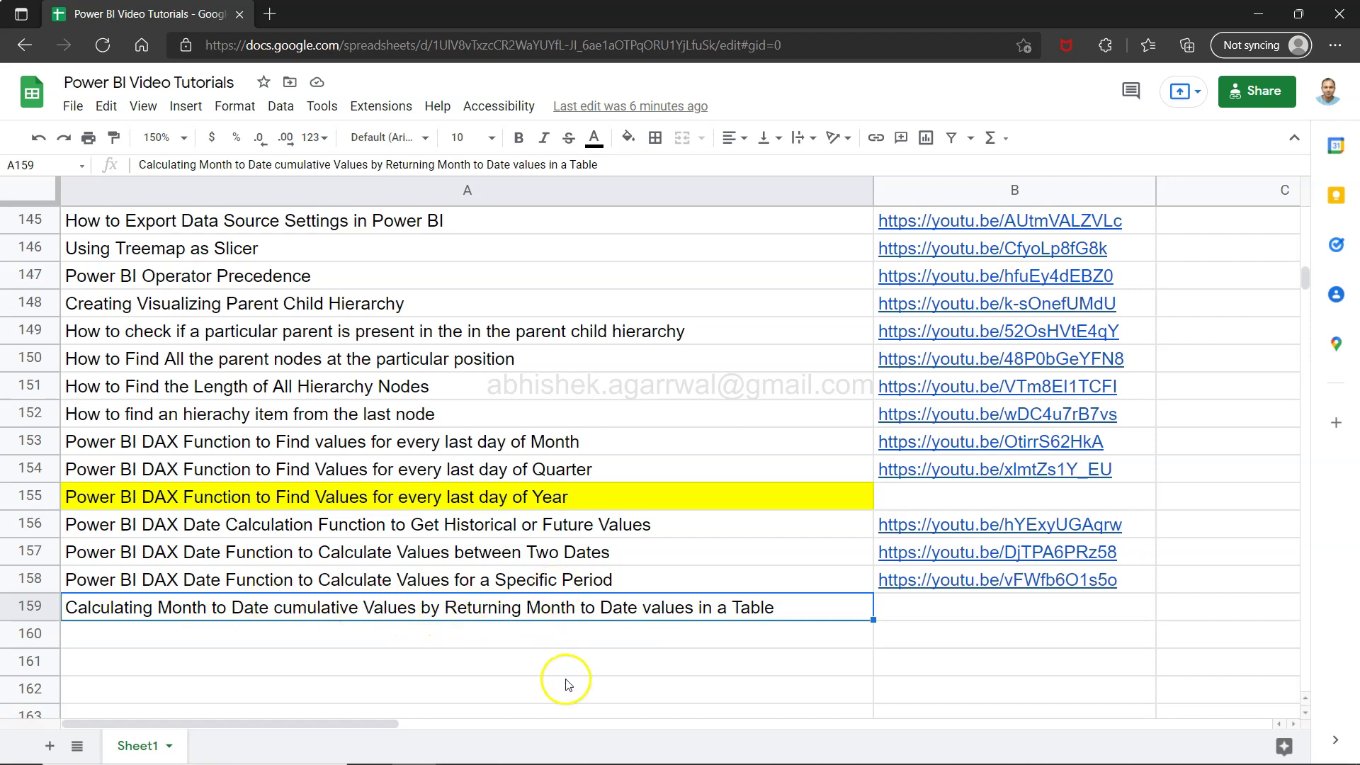
pyautogui.click(687, 492)
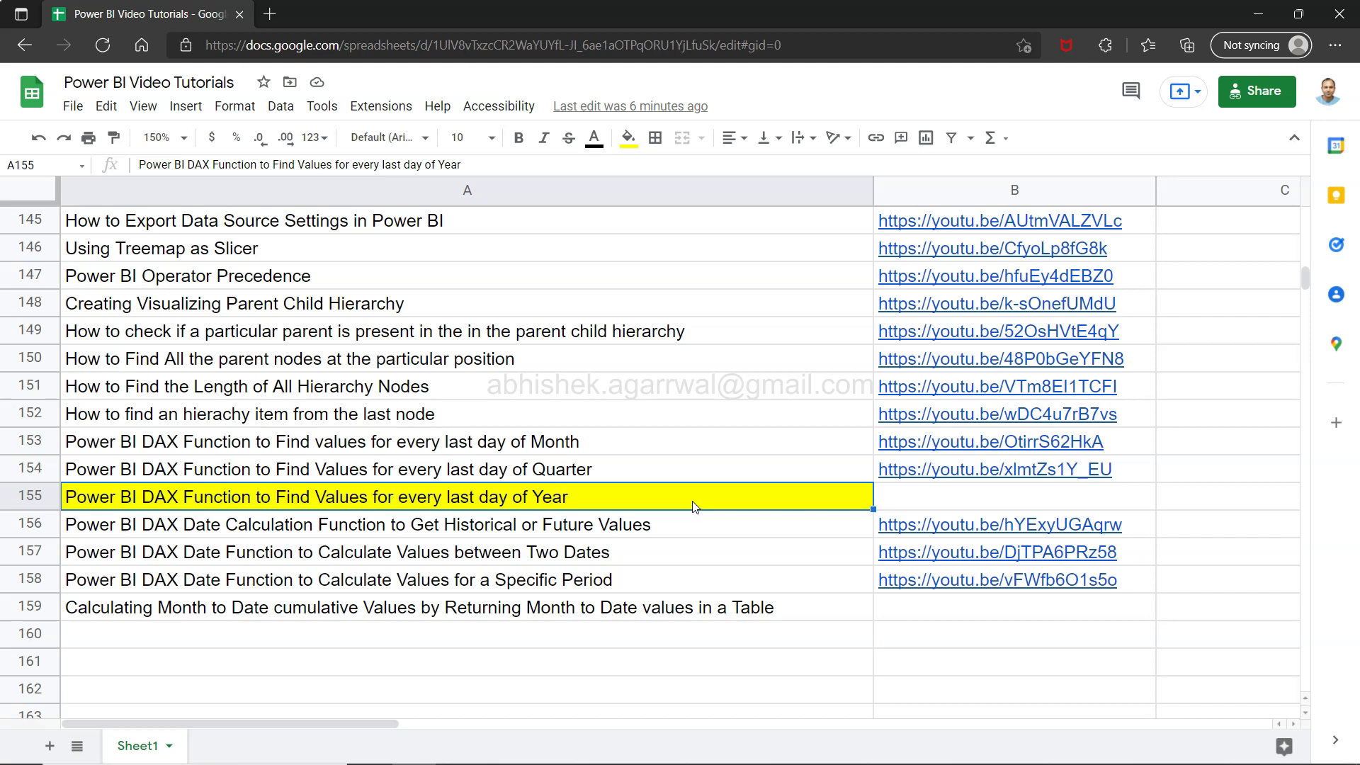
pyautogui.hotkey('alt', 'Tab')
pyautogui.press('Tab')
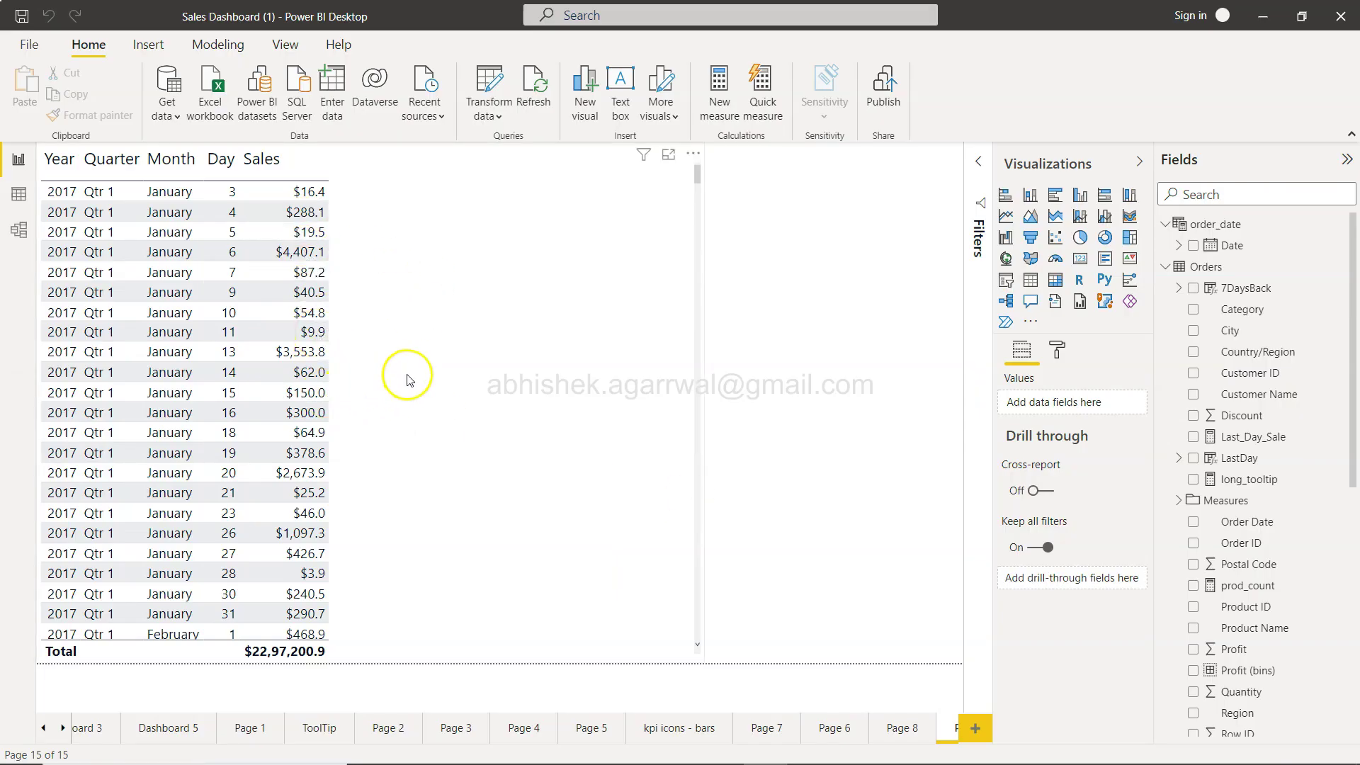
# Step: Create an Orders measure 'value at the last day of year' starting with CLOSINGBALANCEYEAR
pyautogui.click(1197, 267)
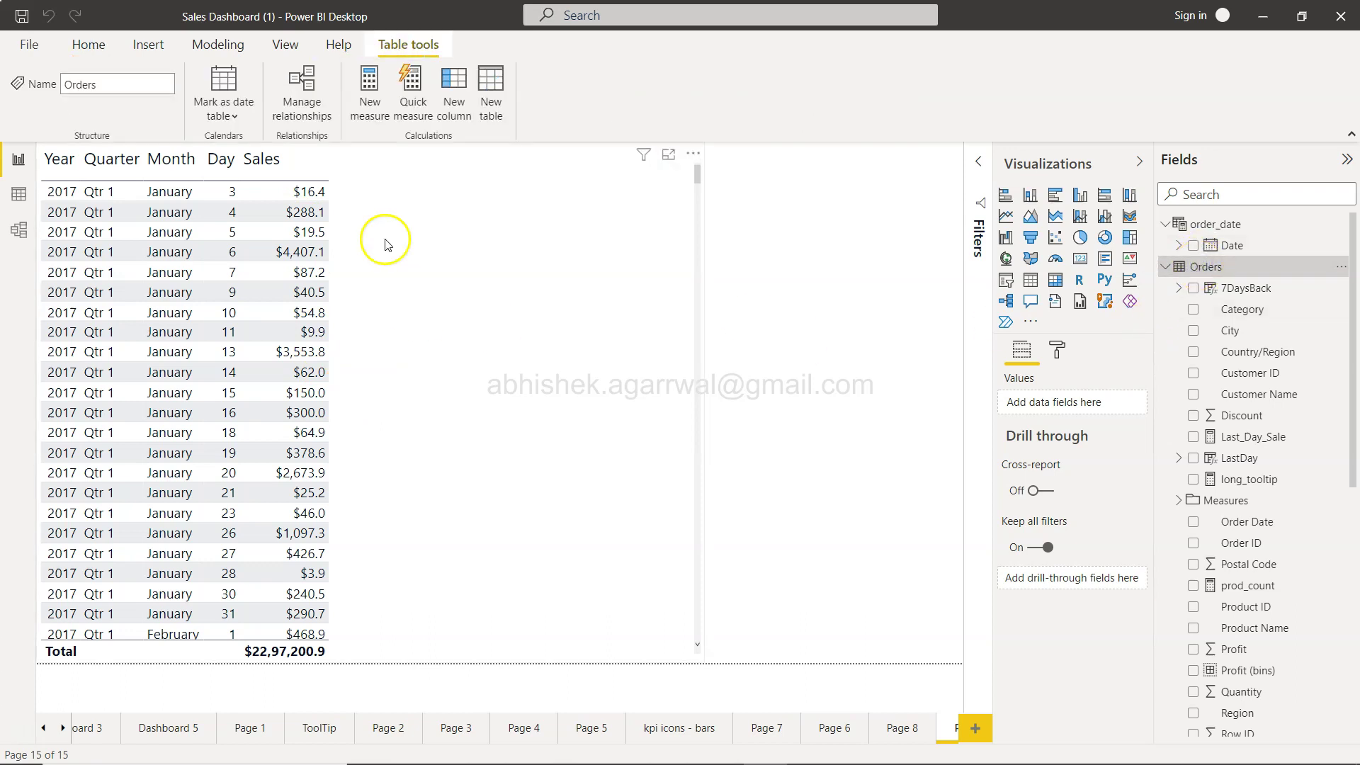
pyautogui.click(369, 94)
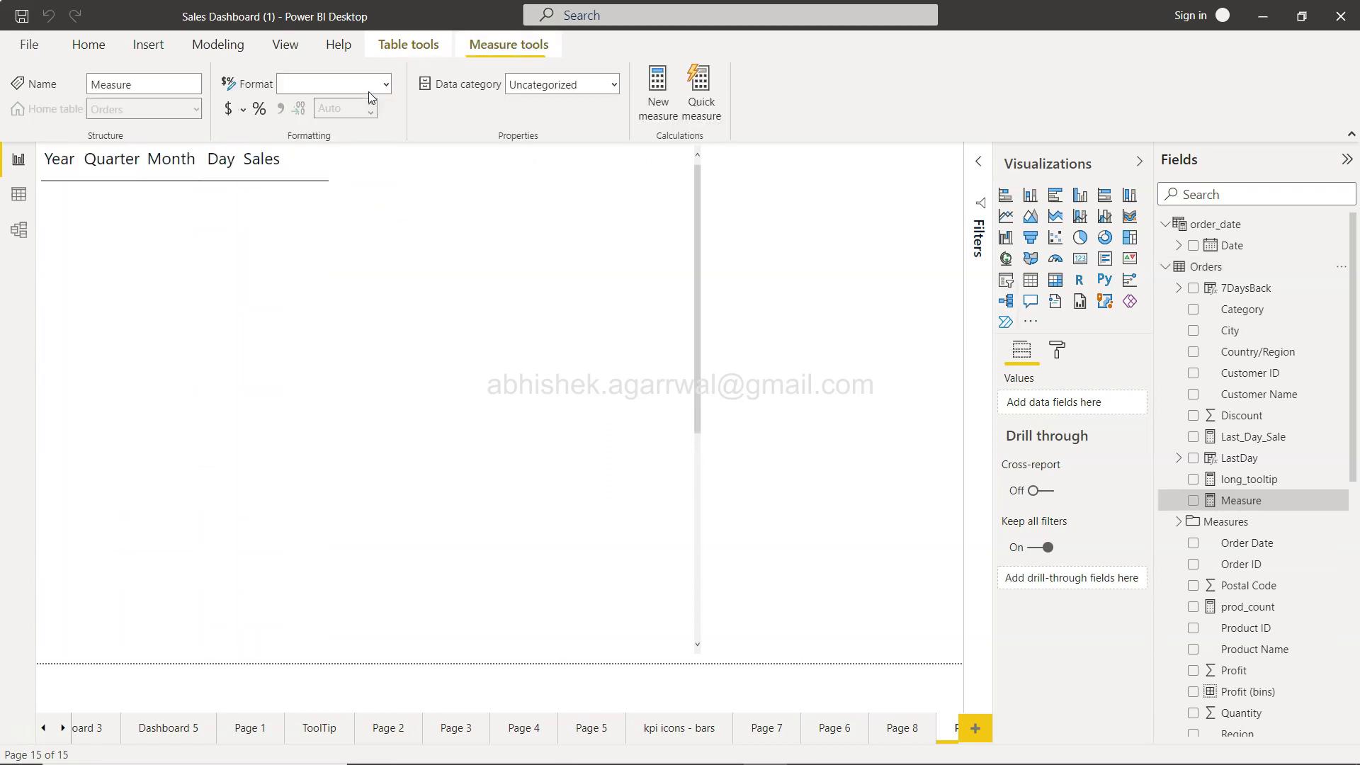
pyautogui.tripleClick(178, 153)
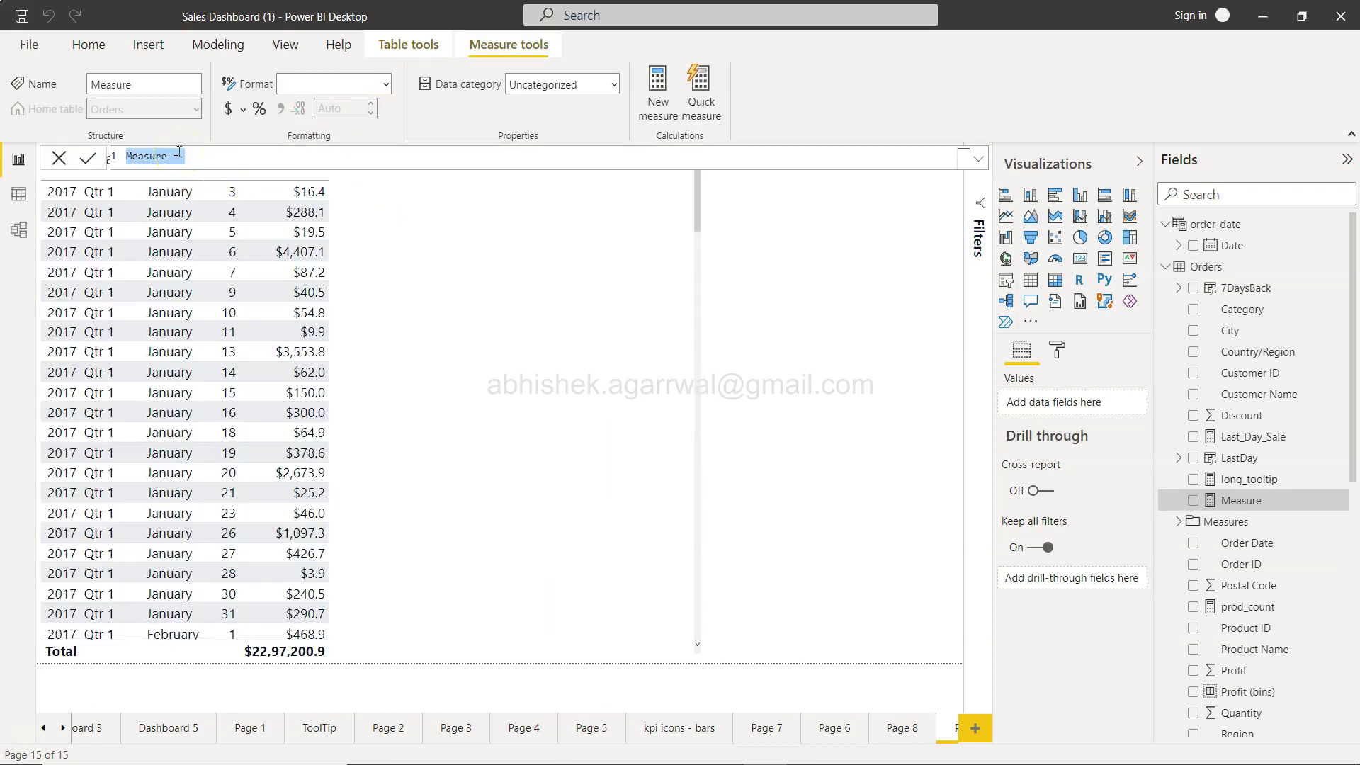
pyautogui.write('value at the')
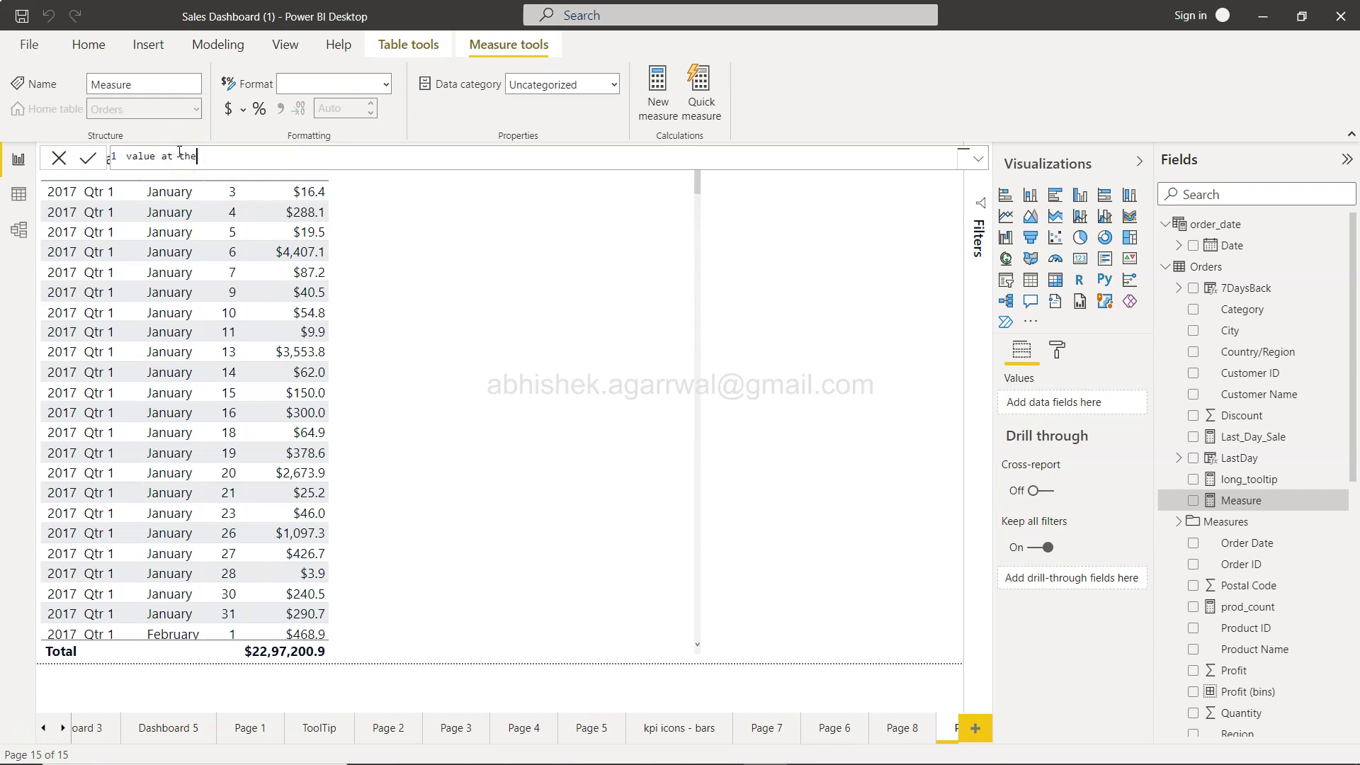
pyautogui.write(' last day of year =')
pyautogui.write('closing')
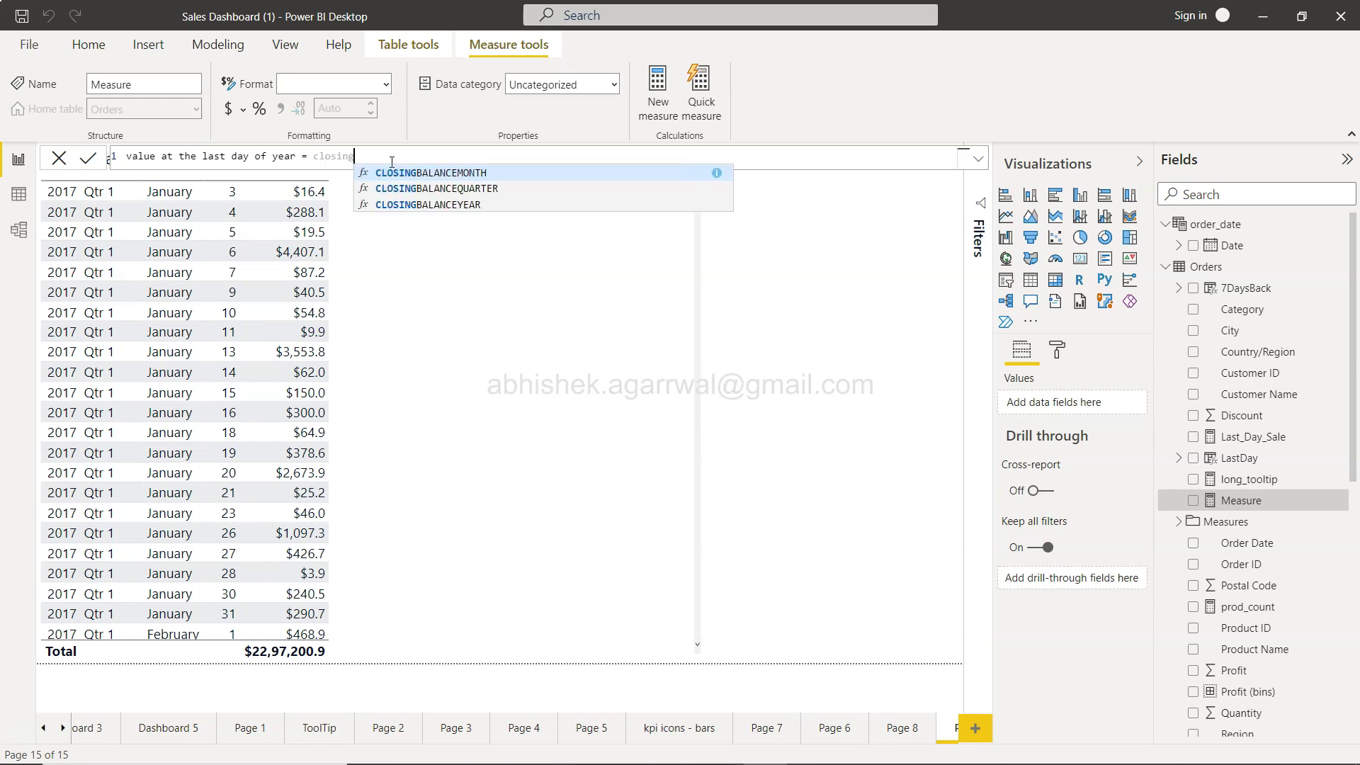
pyautogui.press('Down')
pyautogui.press('Tab')
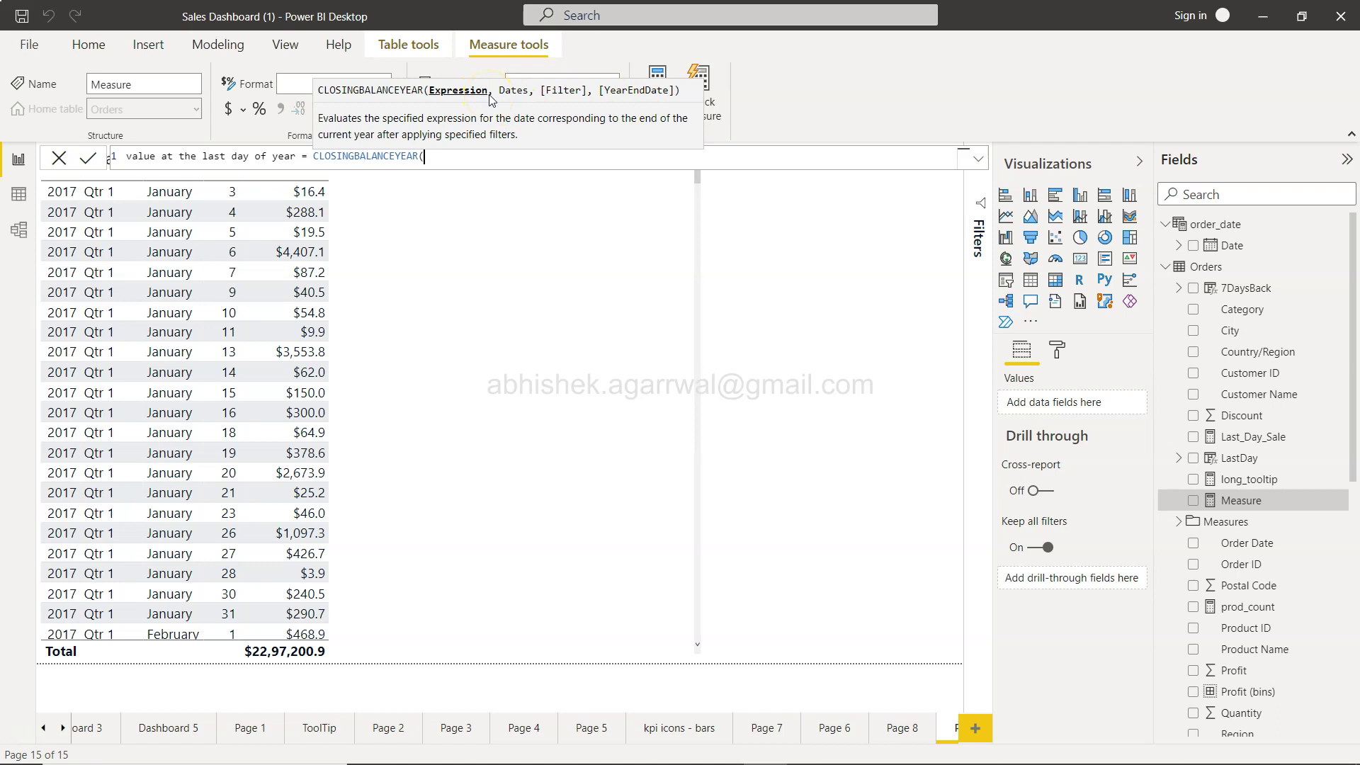
# Step: Finish the formula as CLOSINGBALANCEYEAR(SUM(Orders[Sales]),Orders[Order Date]) and commit the measure
pyautogui.write('SUM(')
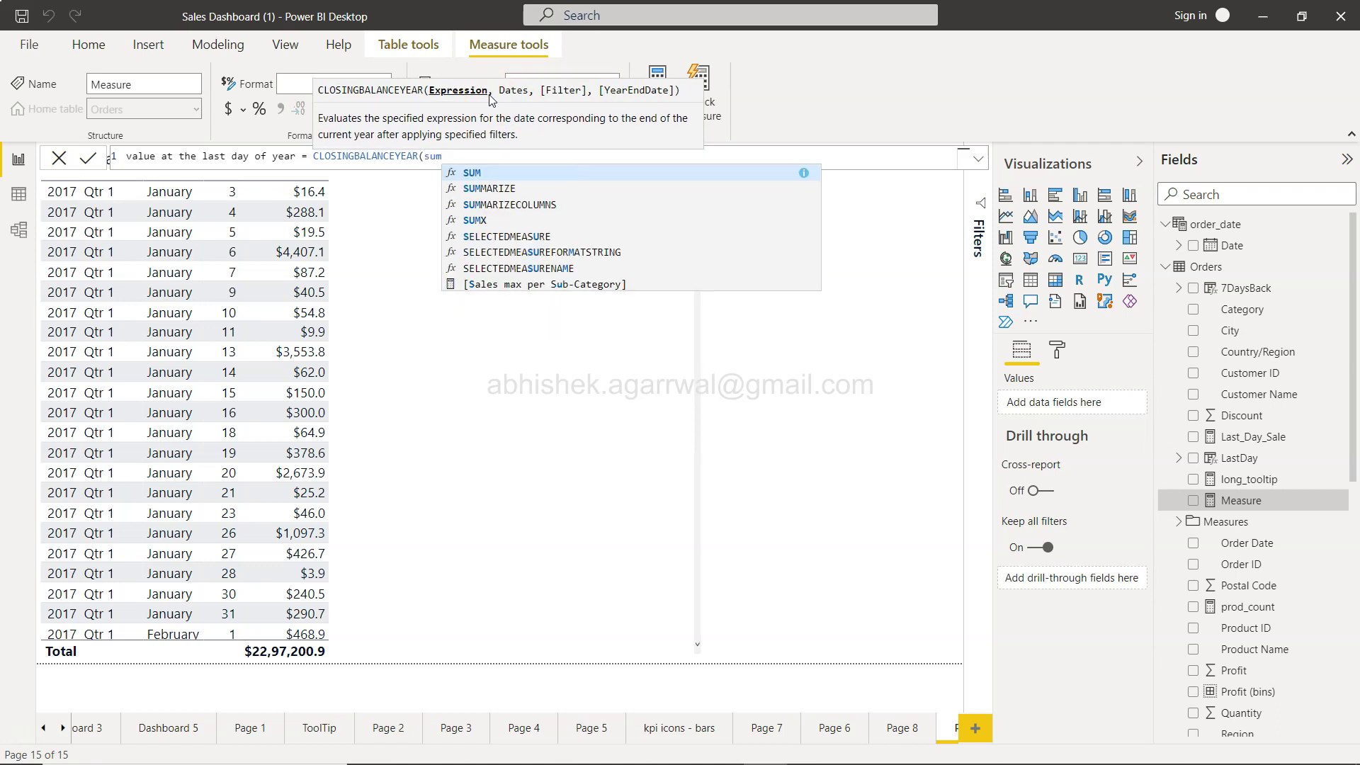
pyautogui.write('Orders[Sales]')
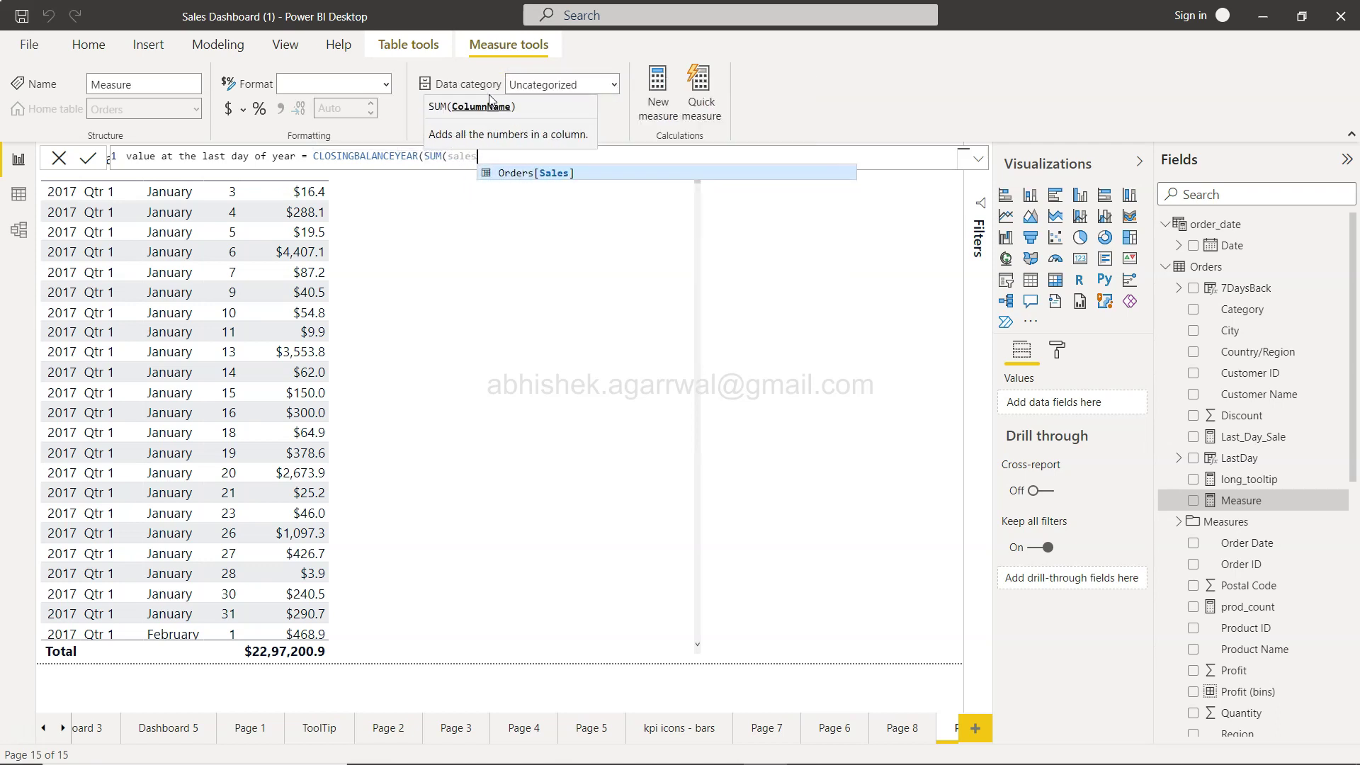
pyautogui.write(')')
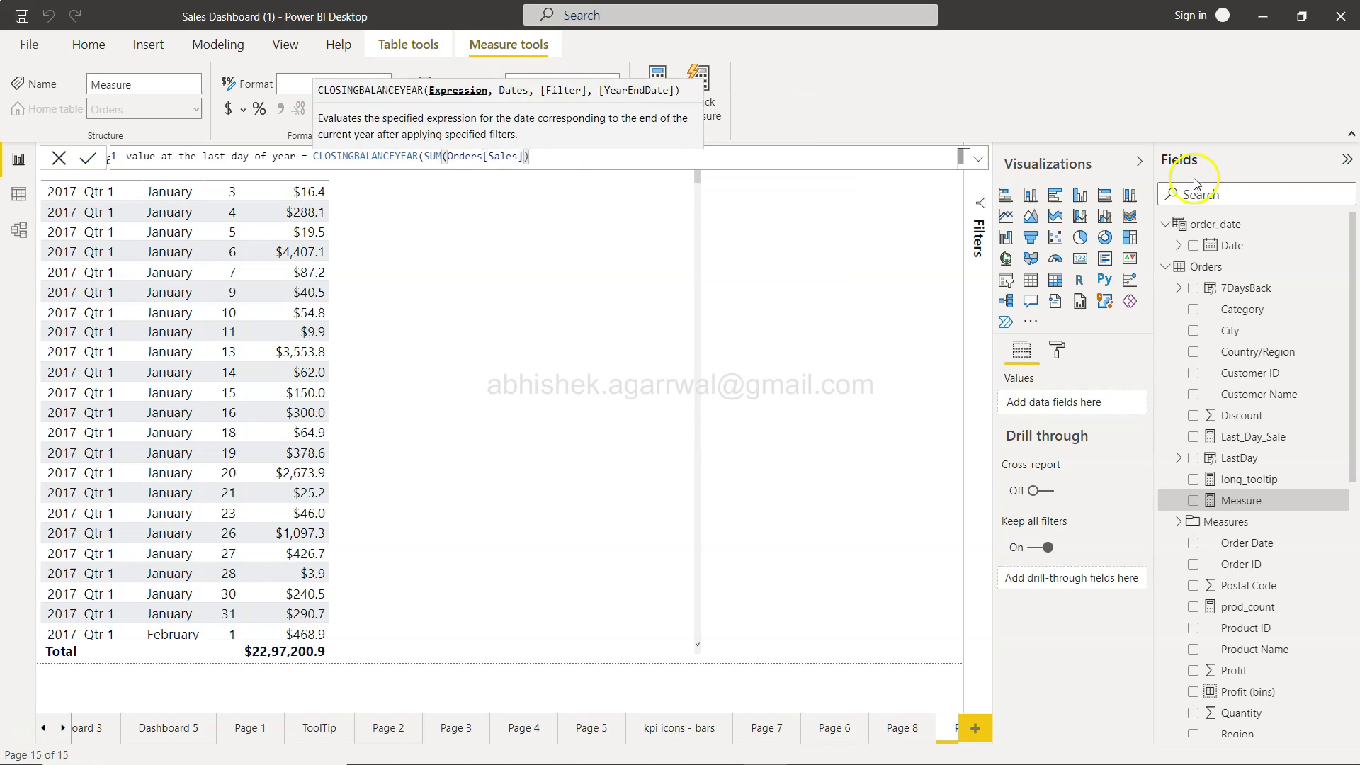
pyautogui.scroll(-5, 1227, 478)
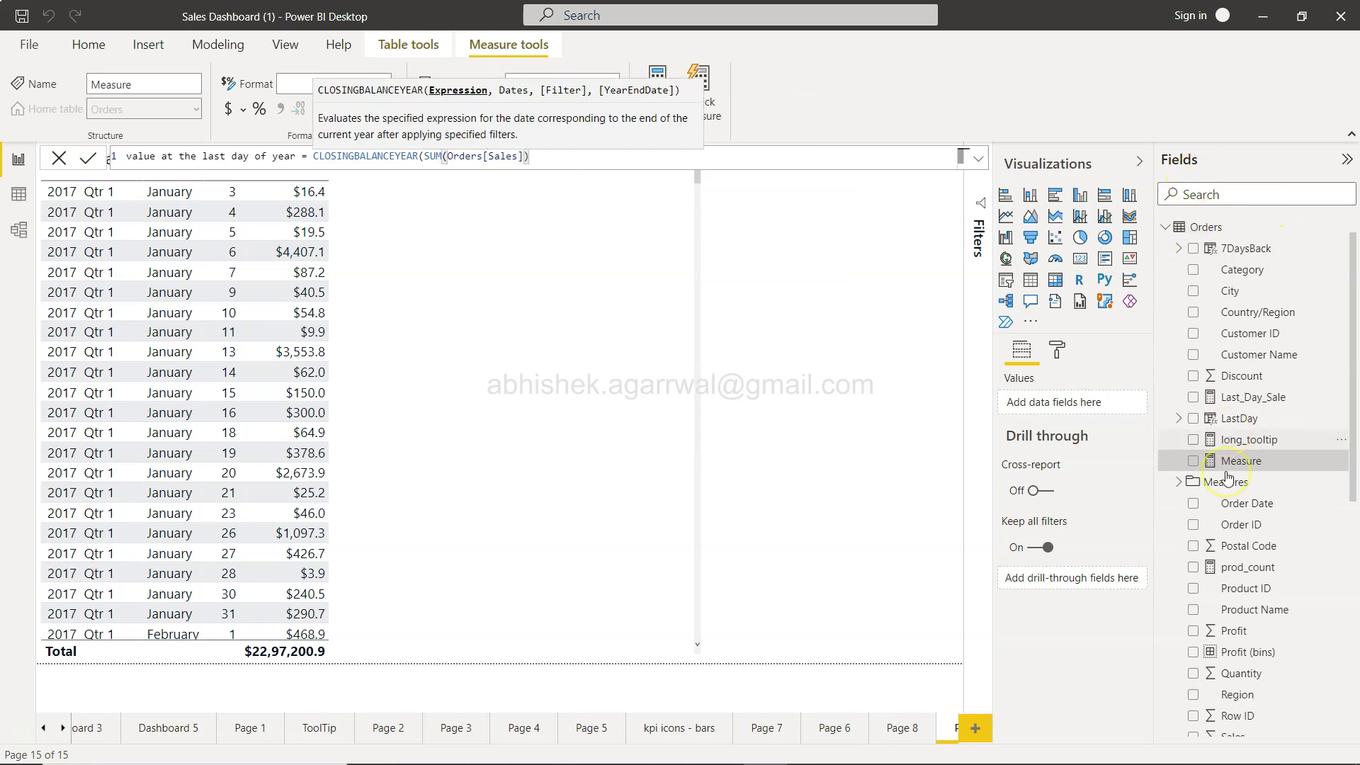
pyautogui.scroll(-3, 1227, 479)
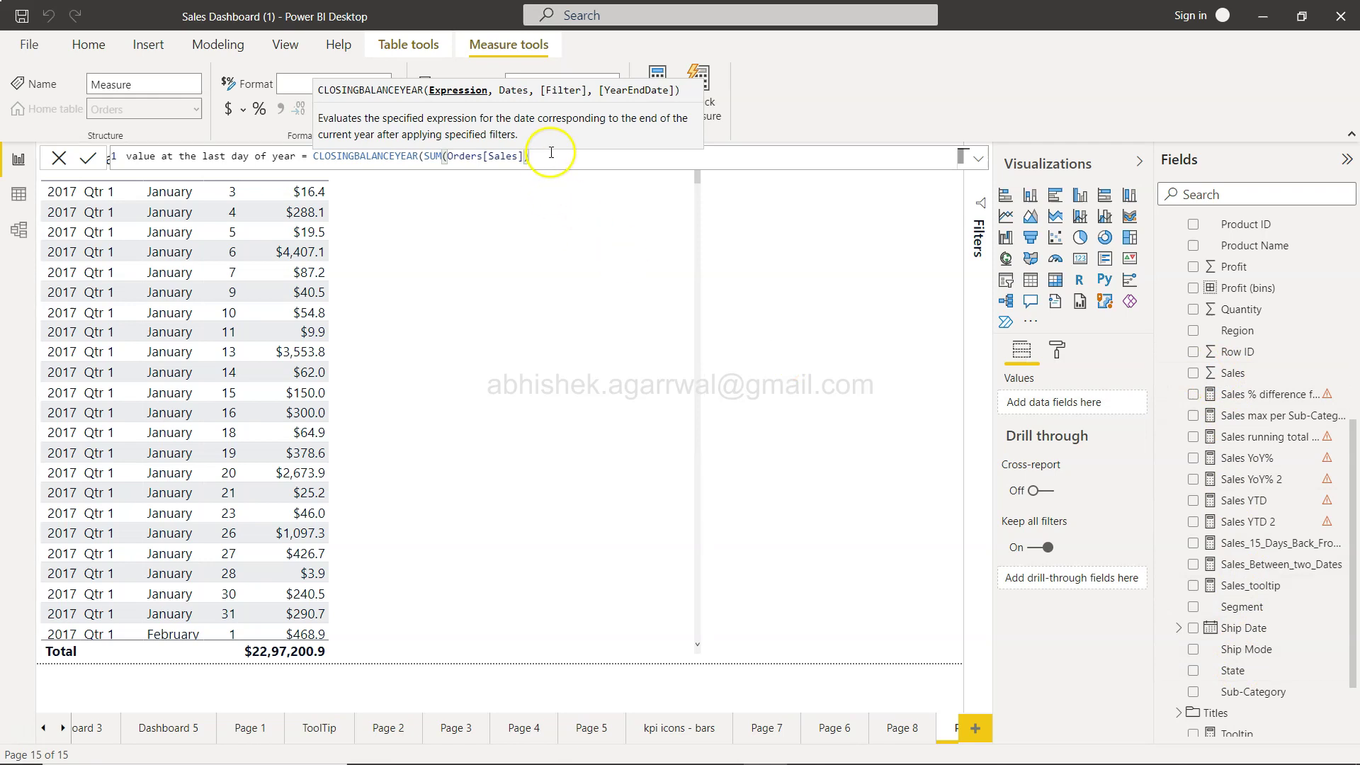
pyautogui.click(551, 153)
pyautogui.write(',order')
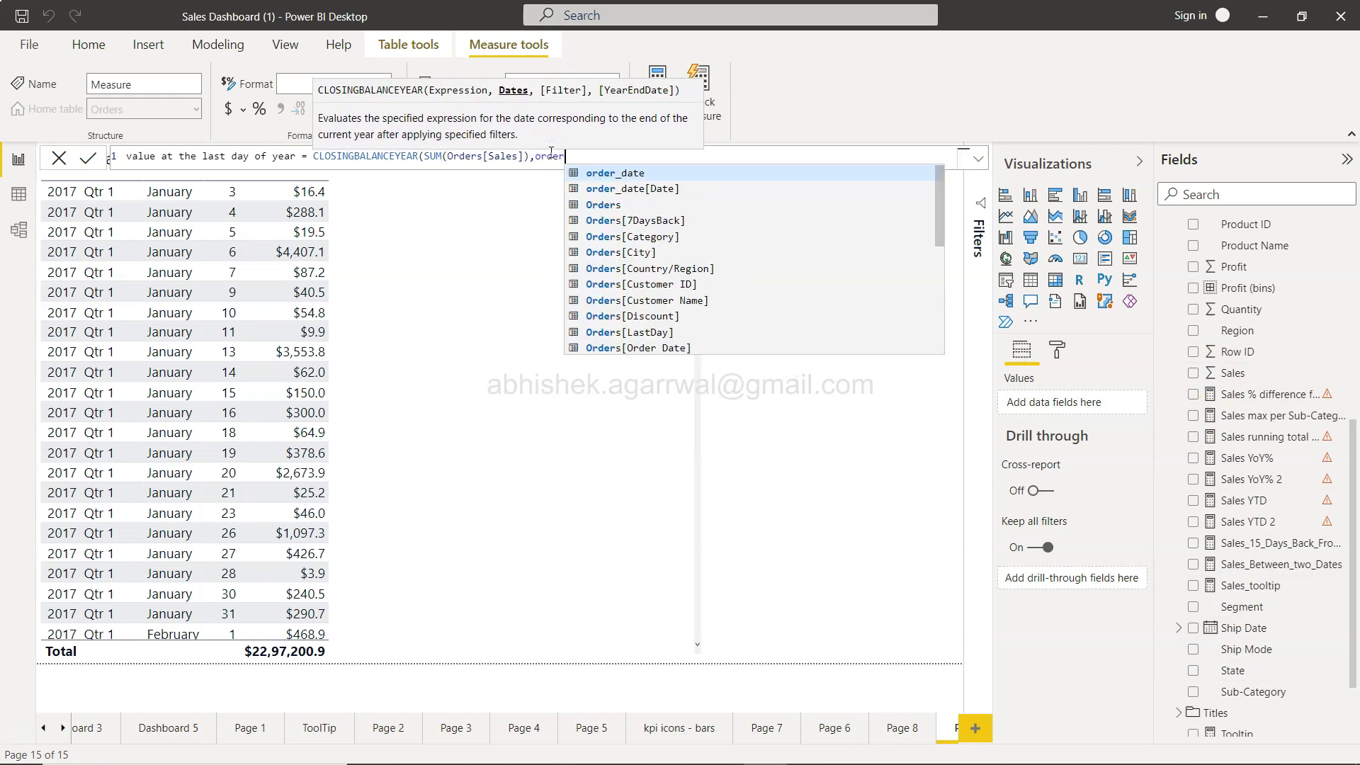
pyautogui.press('Down')
pyautogui.press('Down')
pyautogui.press('Down')
pyautogui.press('Down')
pyautogui.press('Down')
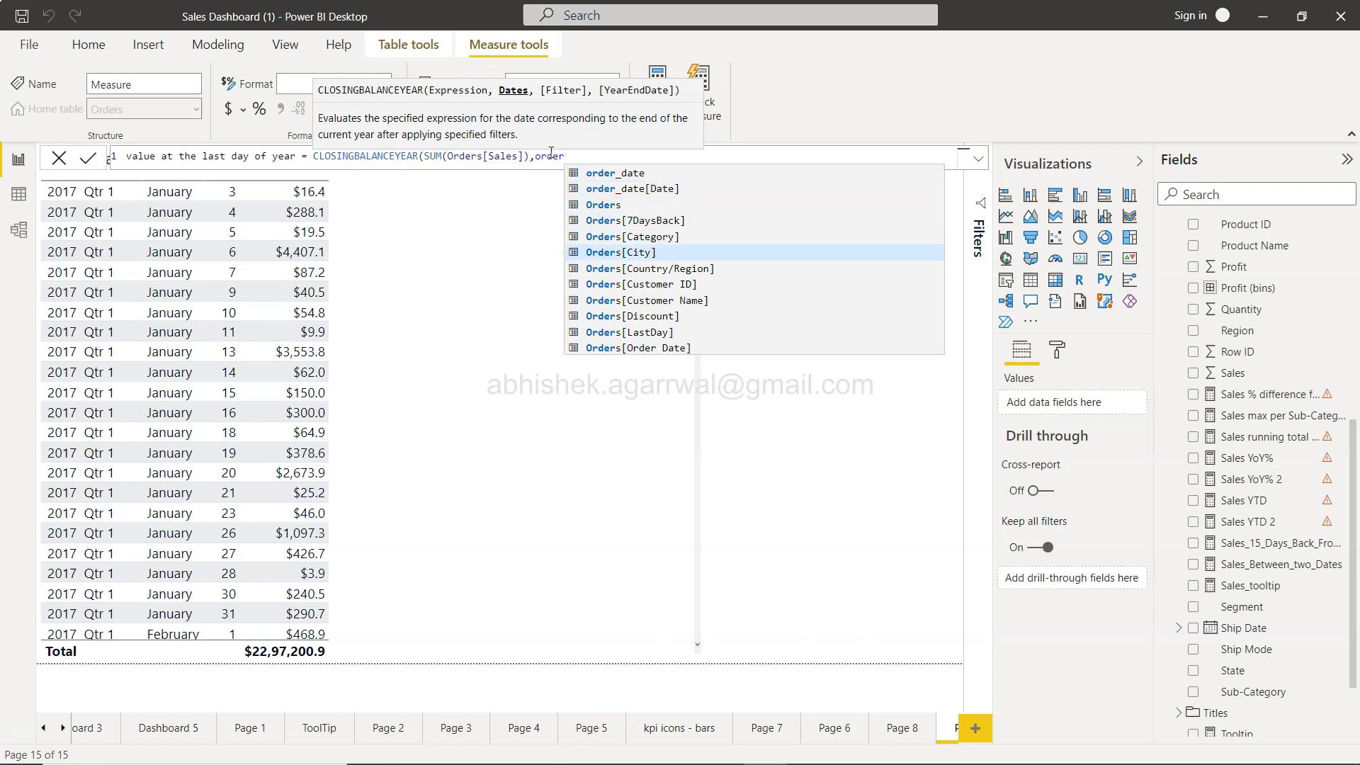
pyautogui.press('Down')
pyautogui.press('Down')
pyautogui.press('Down')
pyautogui.press('Down')
pyautogui.press('Down')
pyautogui.press('Down')
pyautogui.press('Tab')
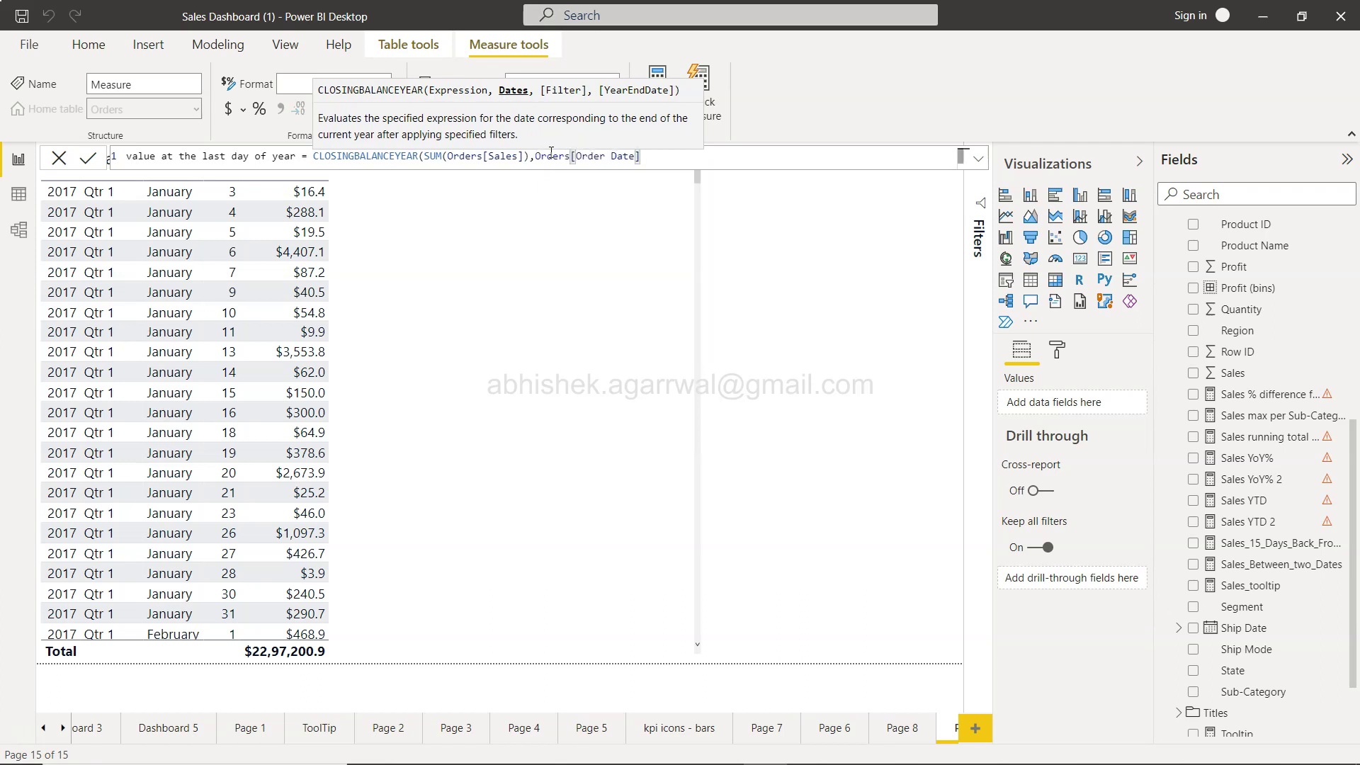
pyautogui.write(')')
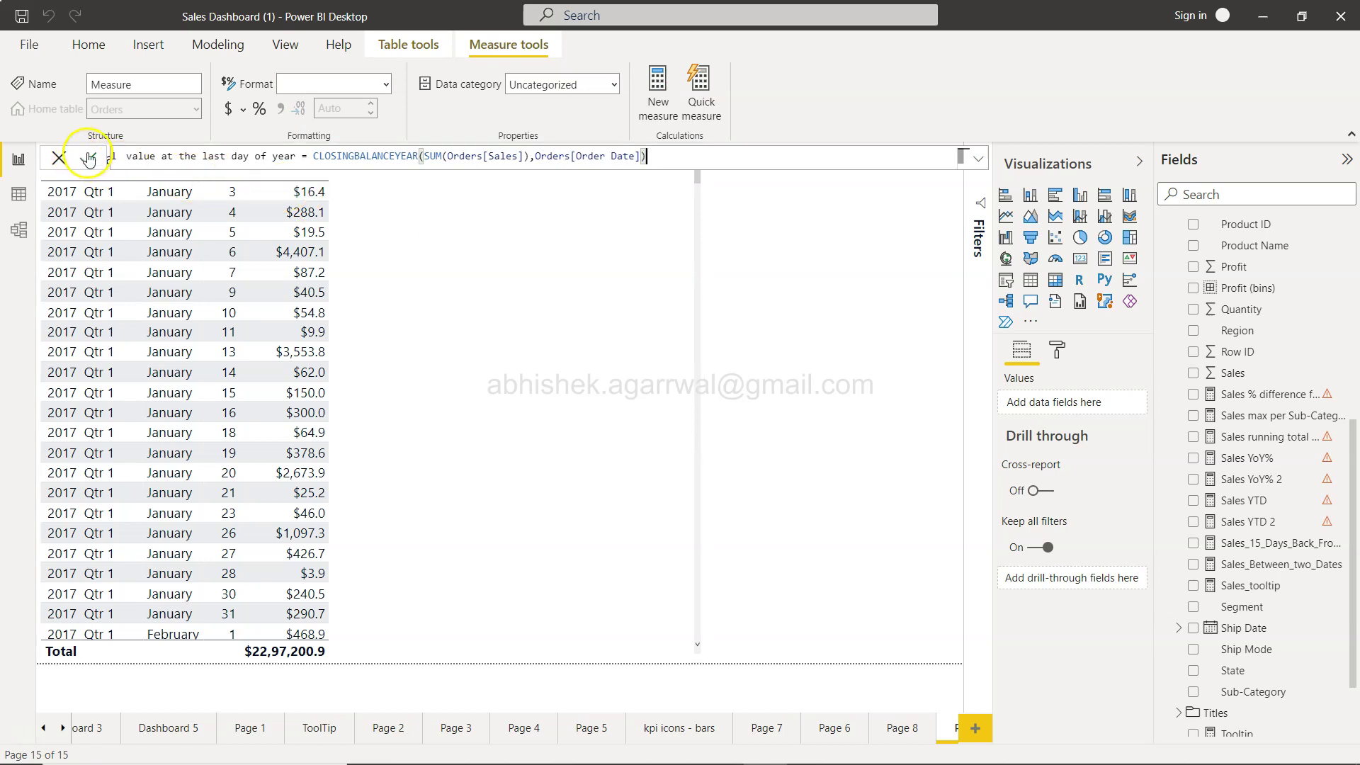
pyautogui.click(88, 157)
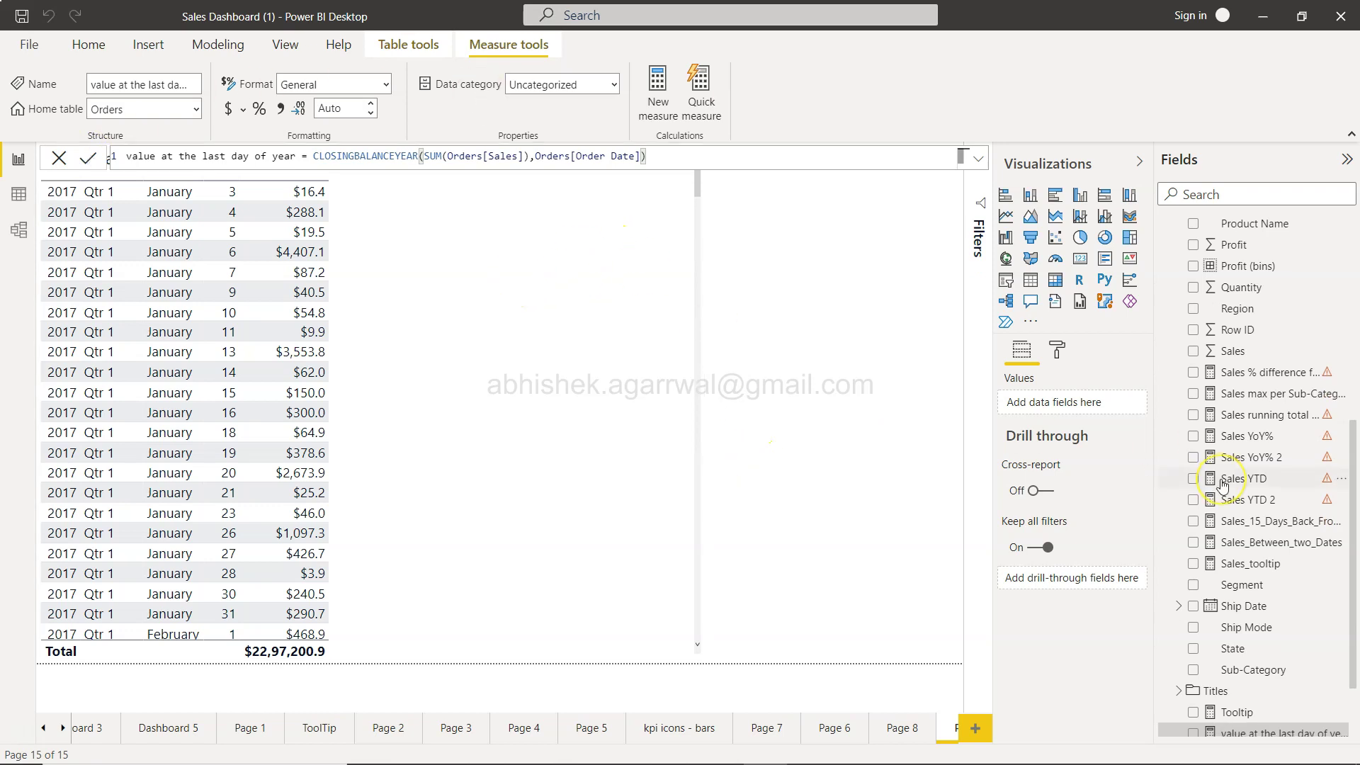
# Step: Select the Year, Quarter, Month, Day and Sales table visual on the canvas
pyautogui.scroll(-3, 1222, 485)
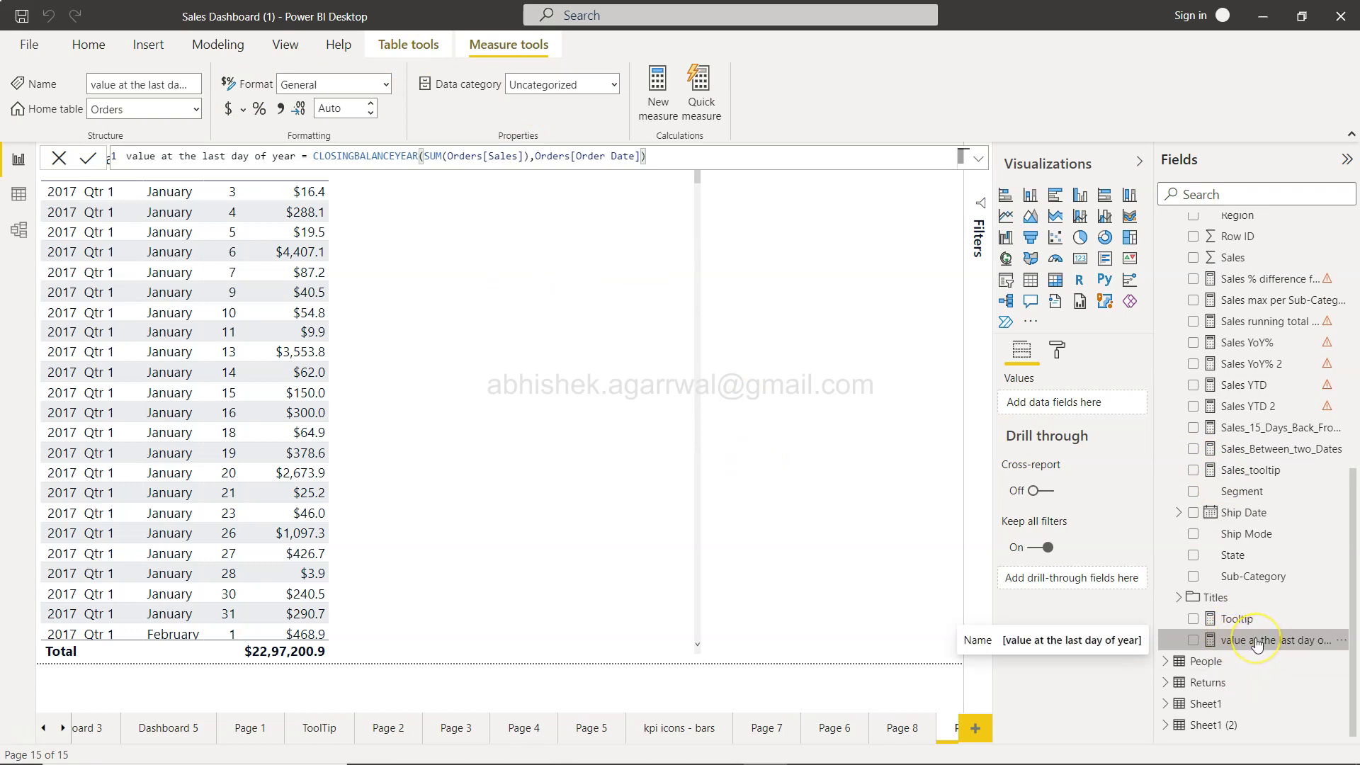
pyautogui.click(583, 527)
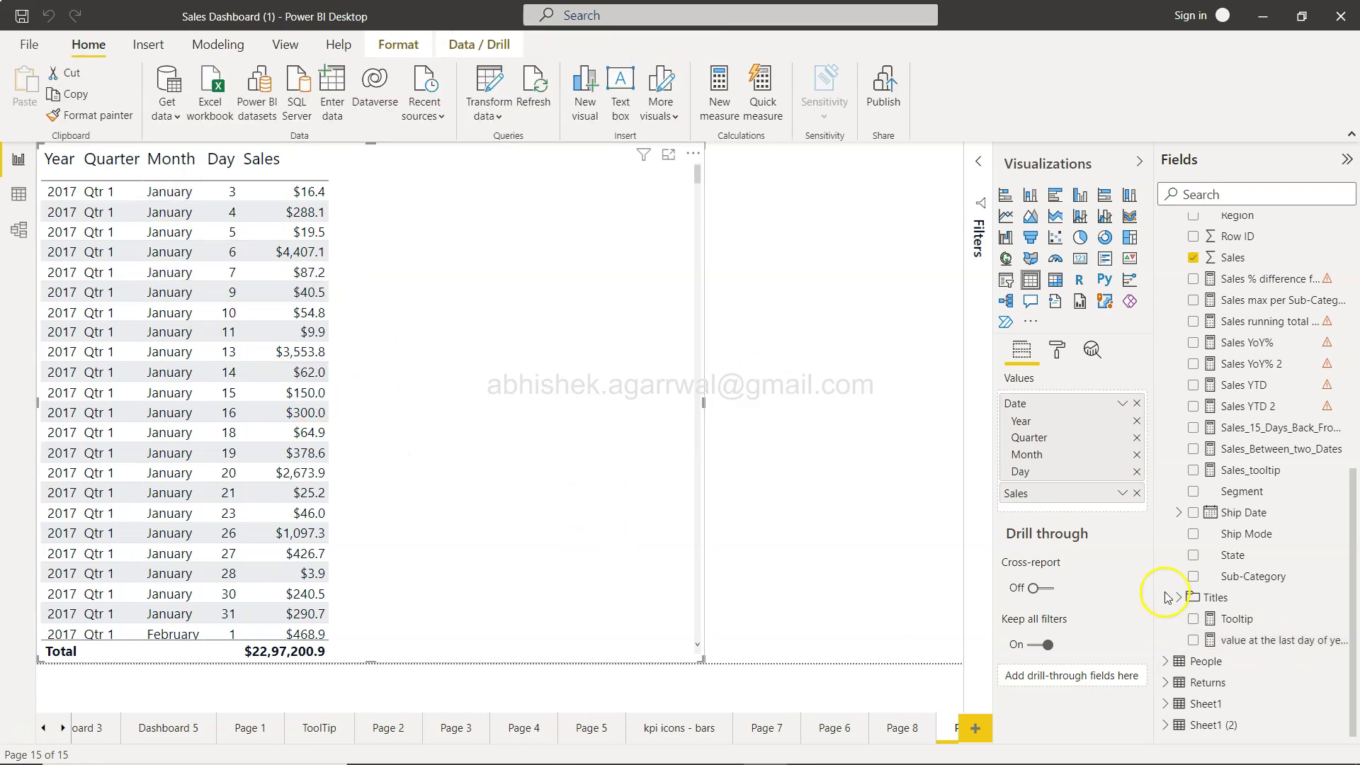
# Step: Add 'value at the last day of year' to the table and check 5,253.27 on 31 December 2017
pyautogui.click(1192, 640)
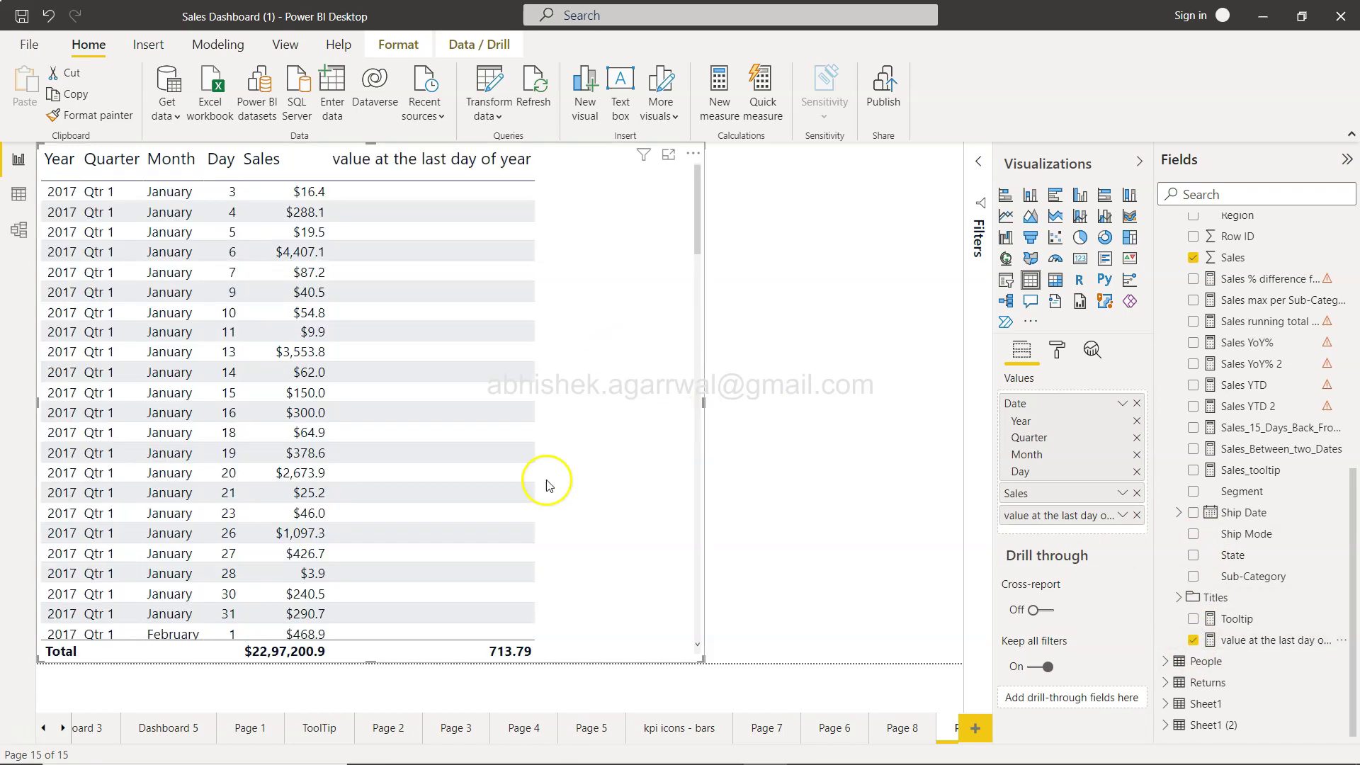
pyautogui.scroll(-9, 541, 491)
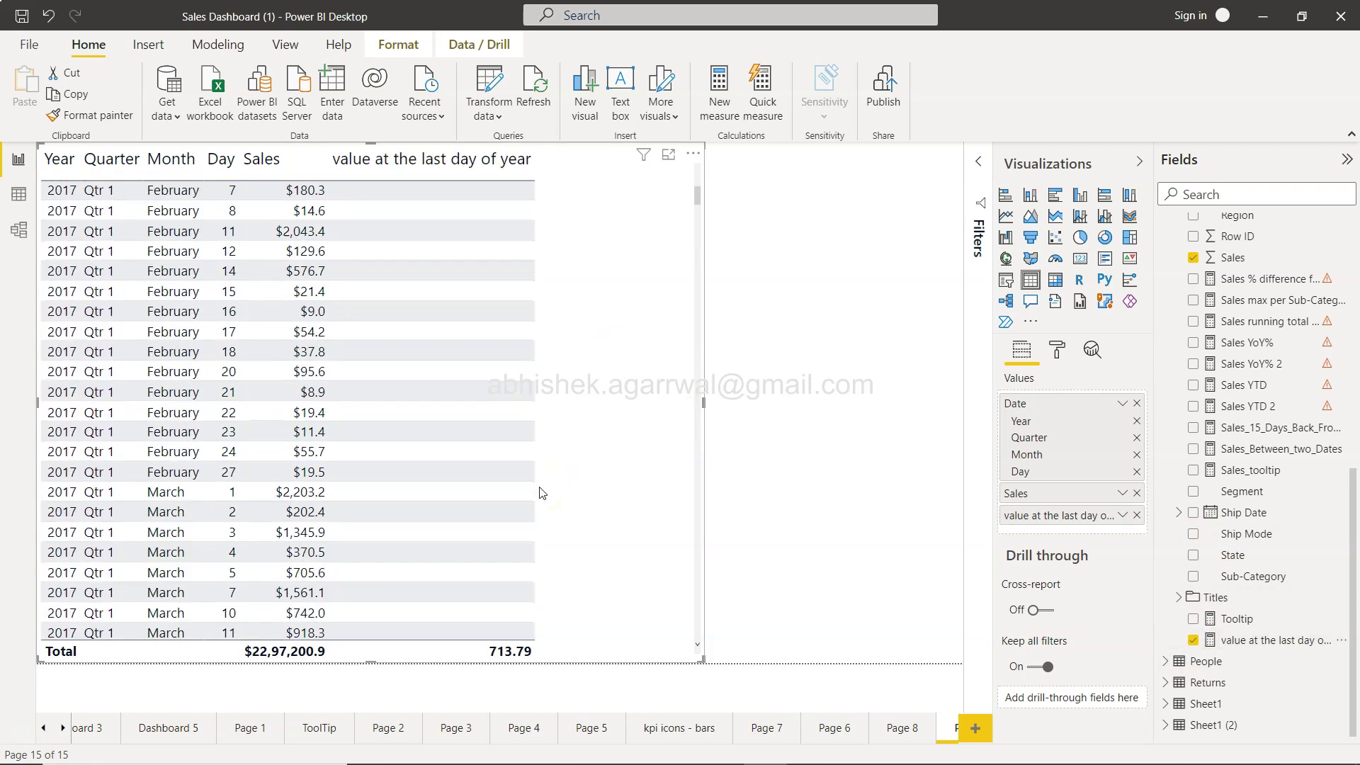
pyautogui.scroll(-18, 439, 483)
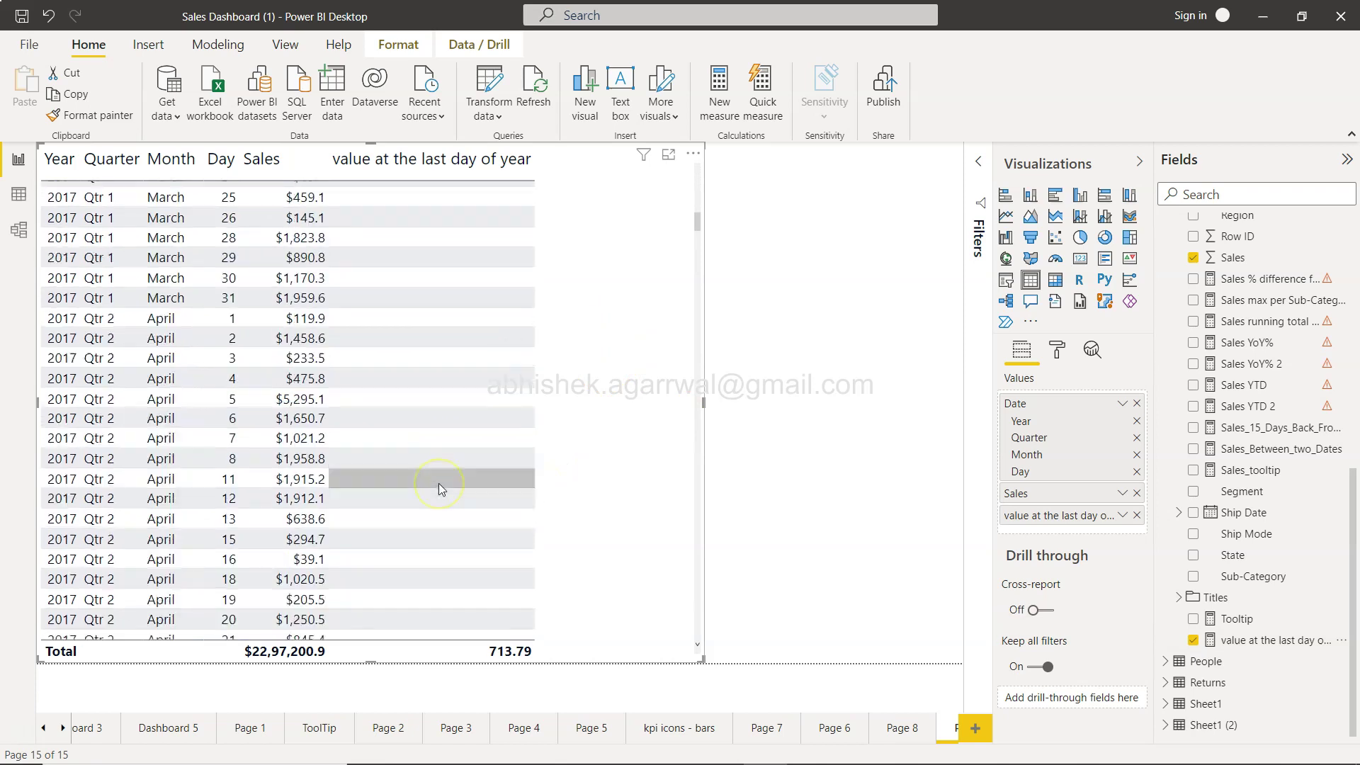
pyautogui.scroll(-20, 439, 483)
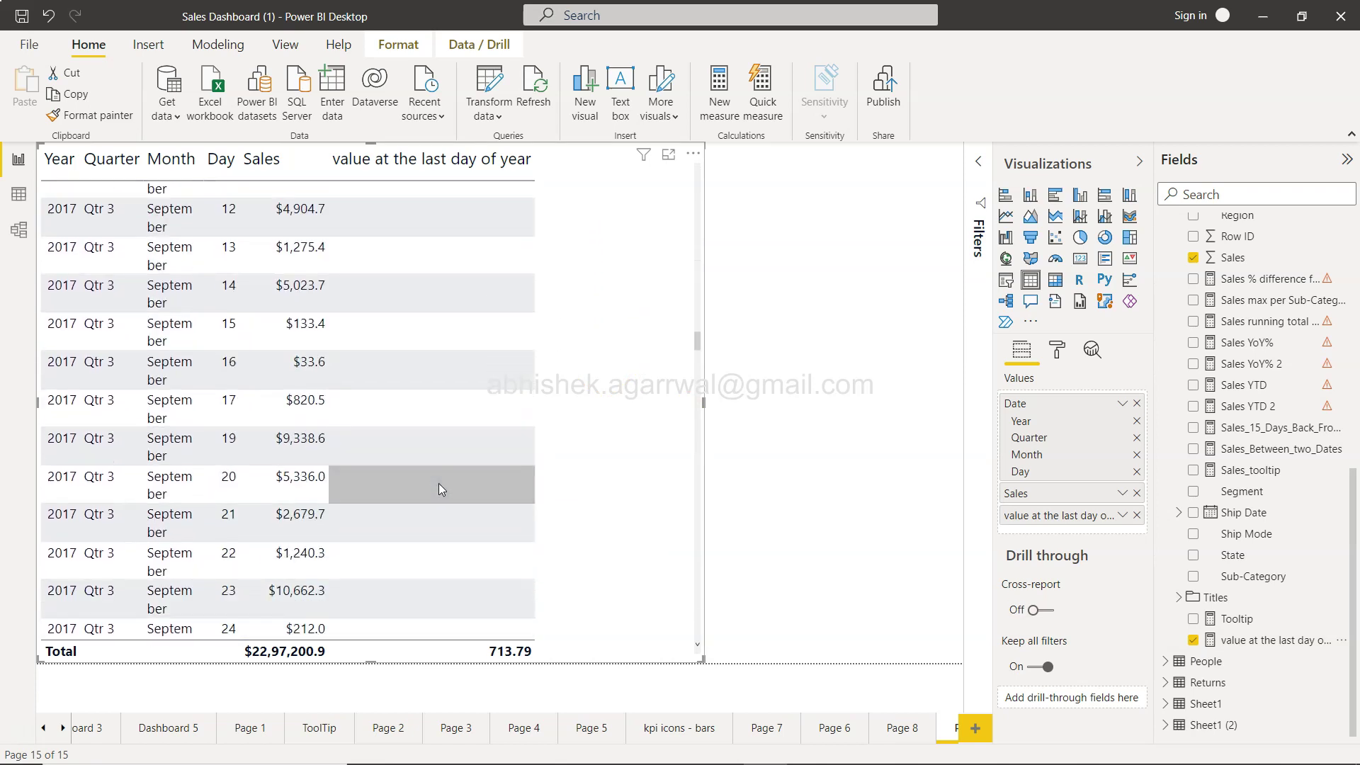
pyautogui.scroll(-18, 439, 483)
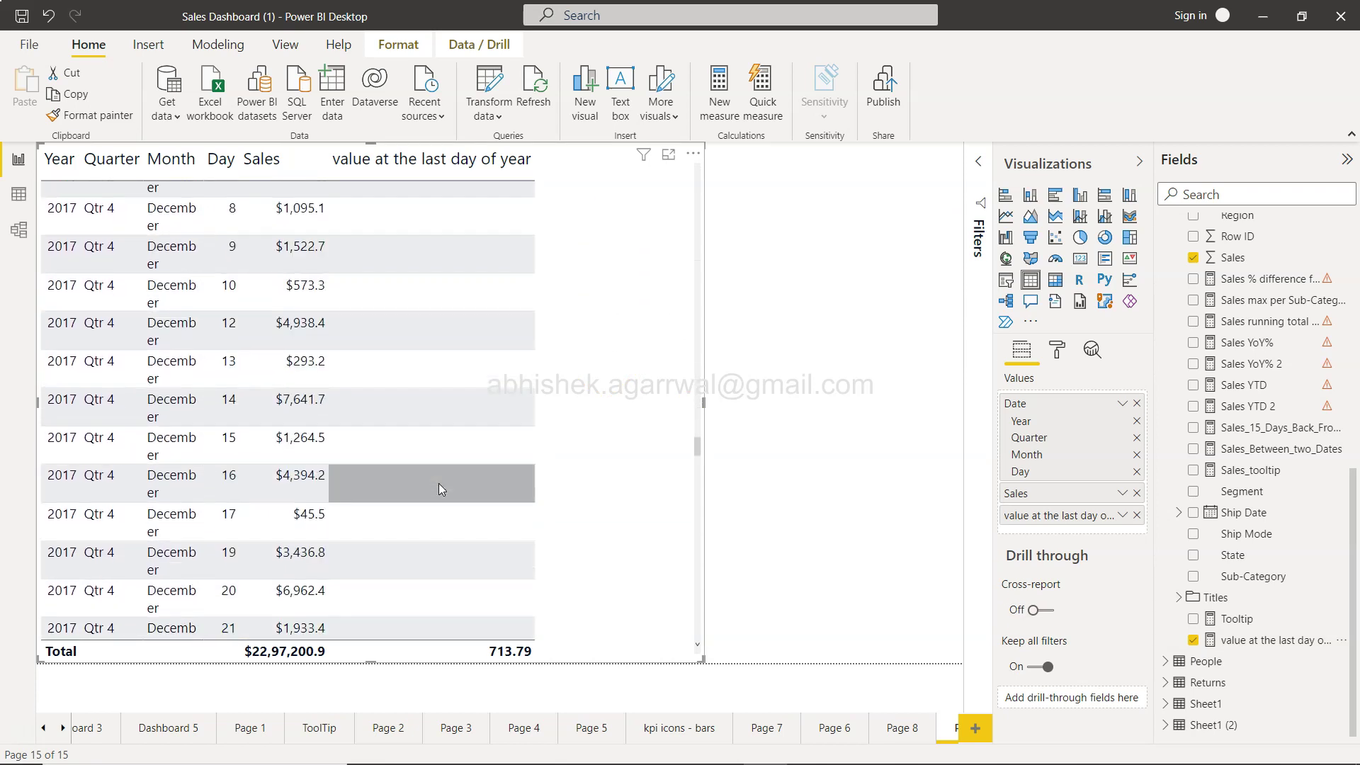
pyautogui.scroll(-3, 439, 483)
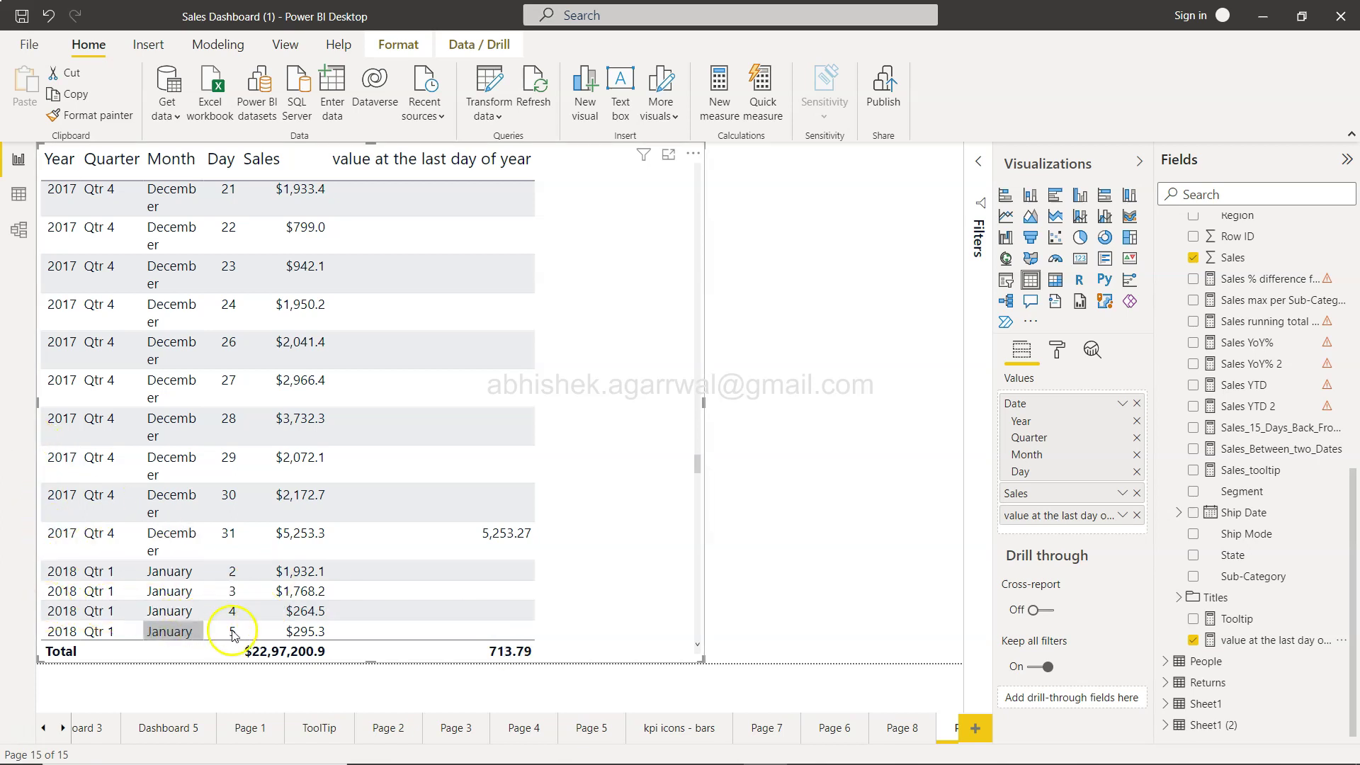
# Step: Scroll the table to its final 2020 rows, where 30 December 2020 shows 713.79
pyautogui.scroll(-20, 438, 571)
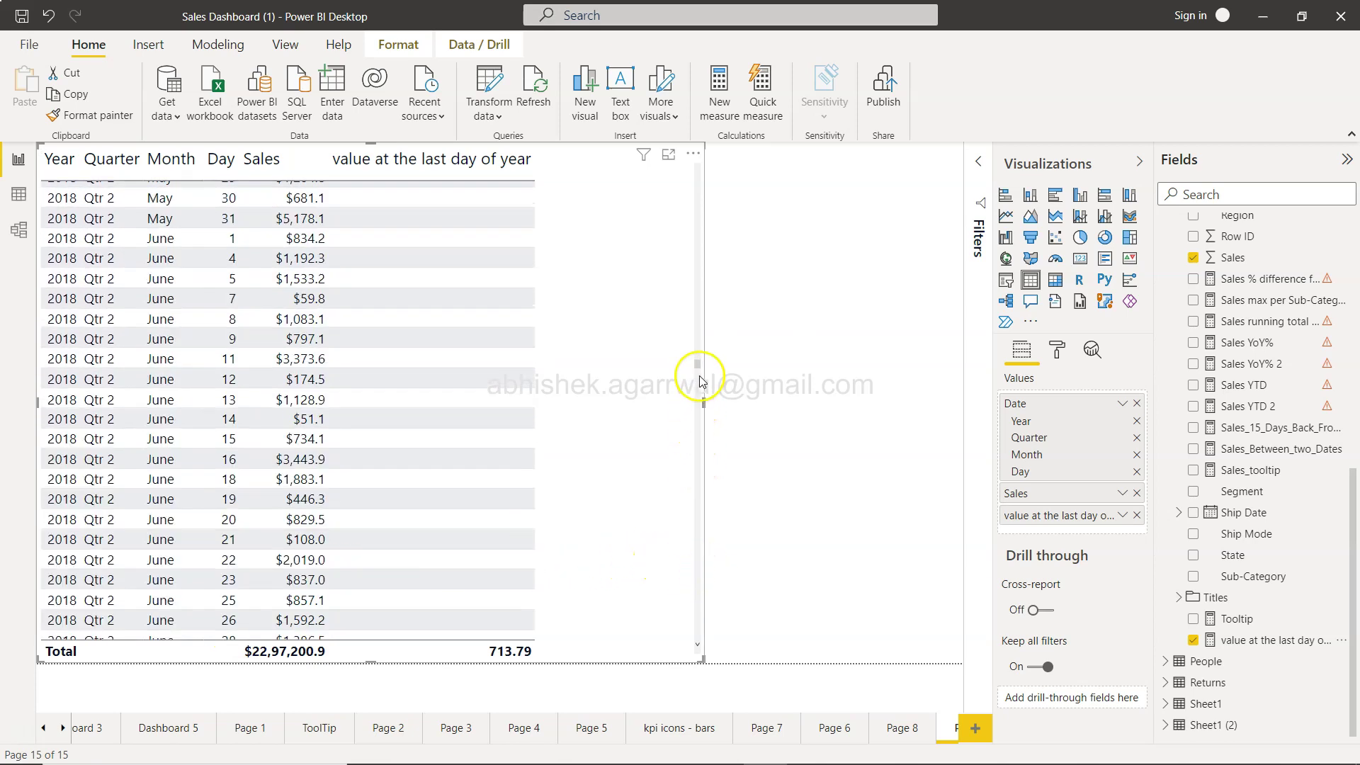
pyautogui.moveTo(699, 356); pyautogui.dragTo(701, 677)
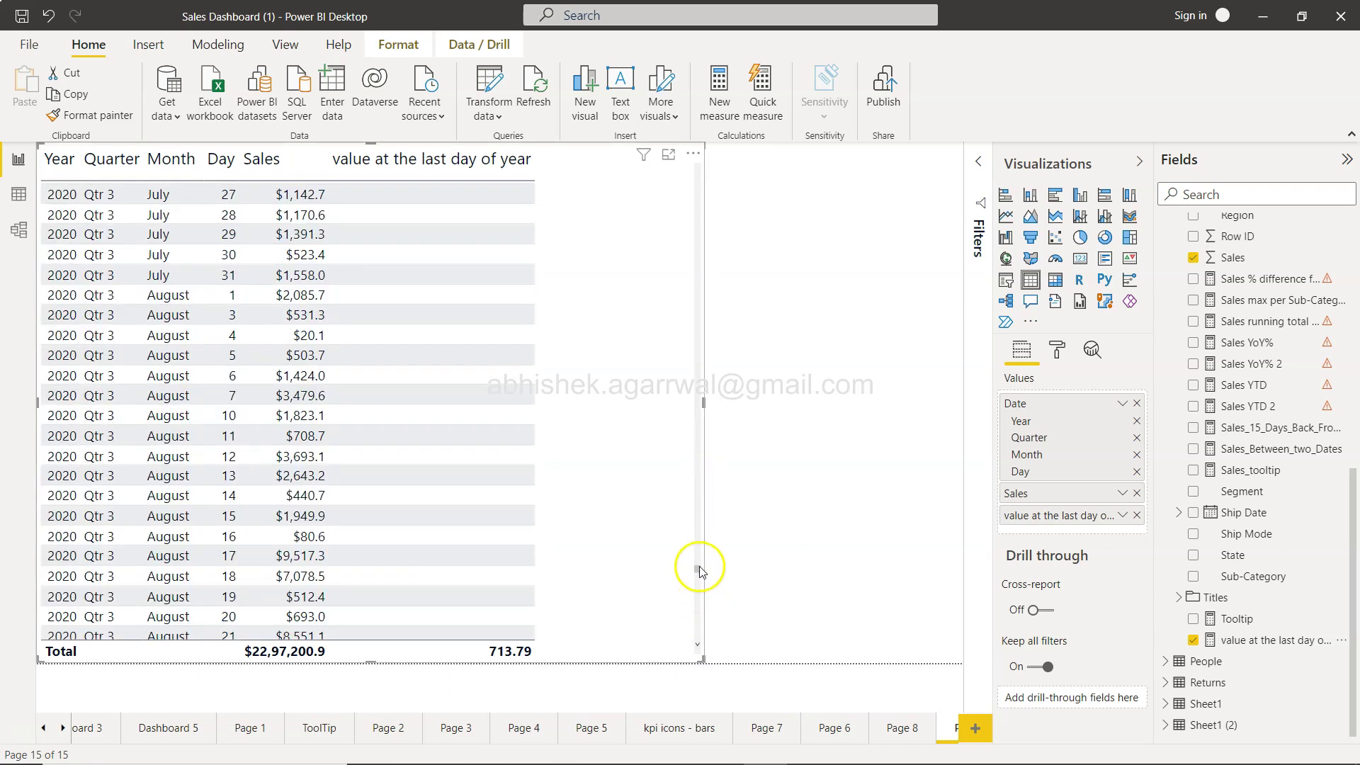
pyautogui.moveTo(697, 572); pyautogui.dragTo(698, 653)
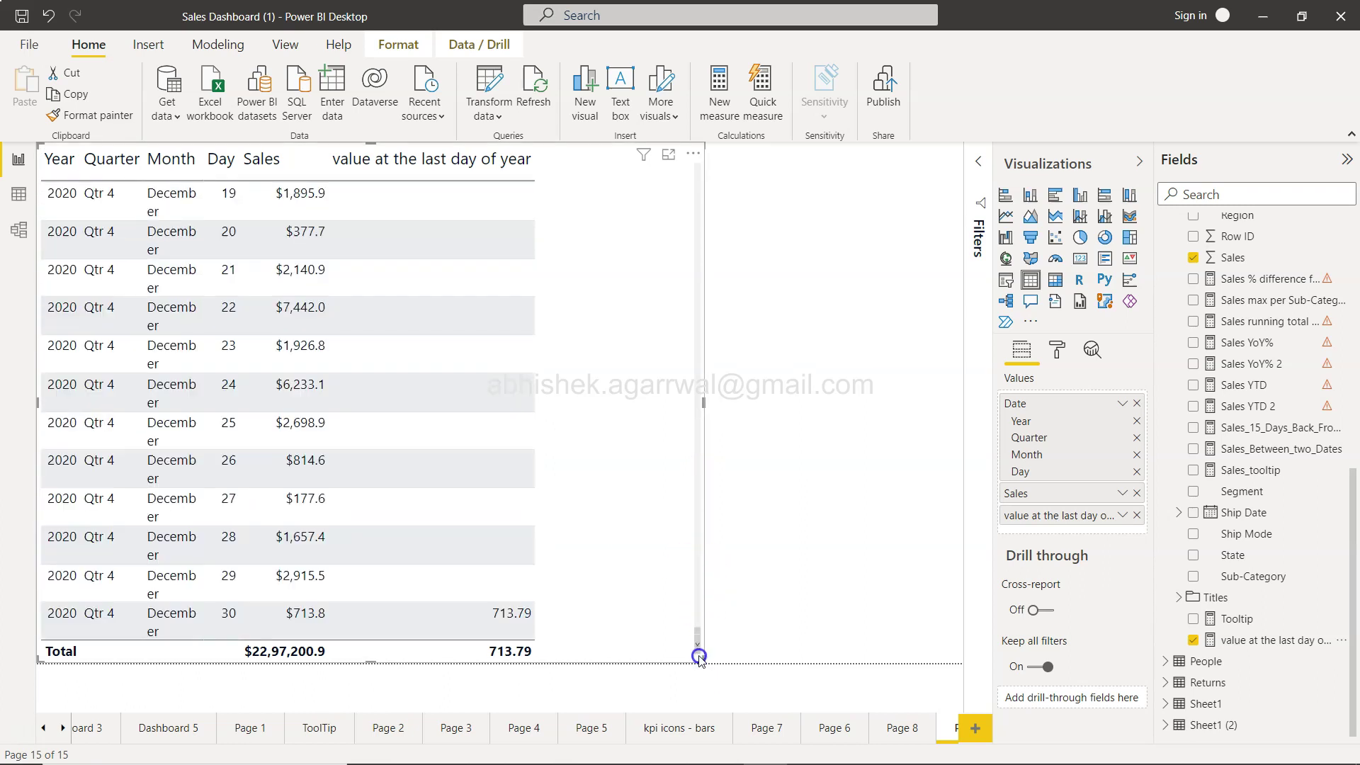